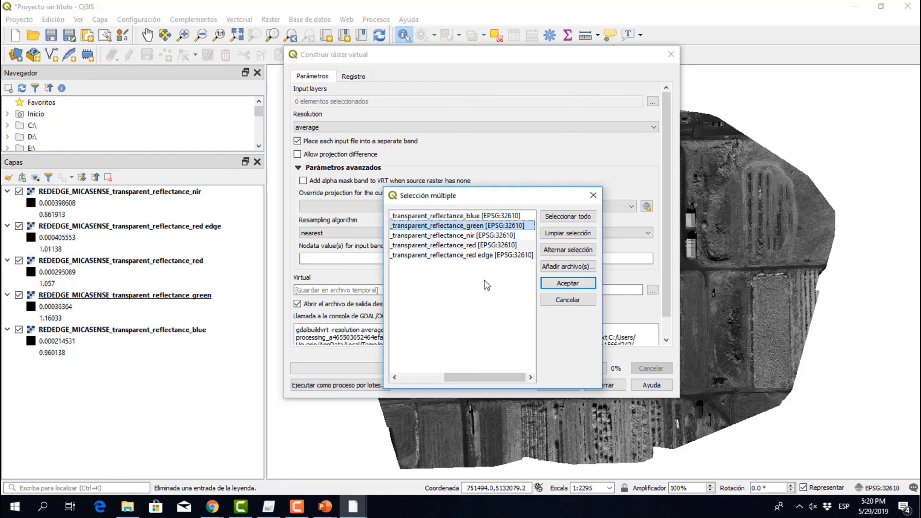
Step: Cancel the input layer selection and close the virtual raster dialog
click(565, 300)
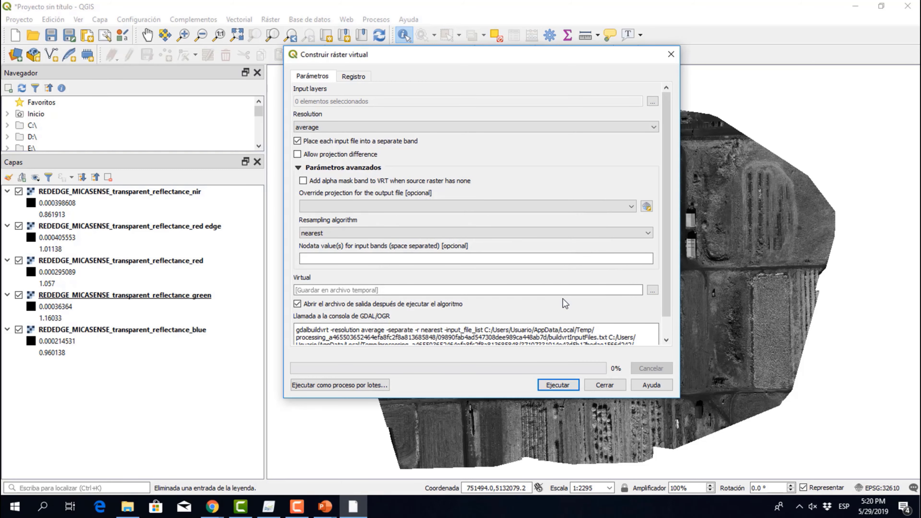
click(604, 384)
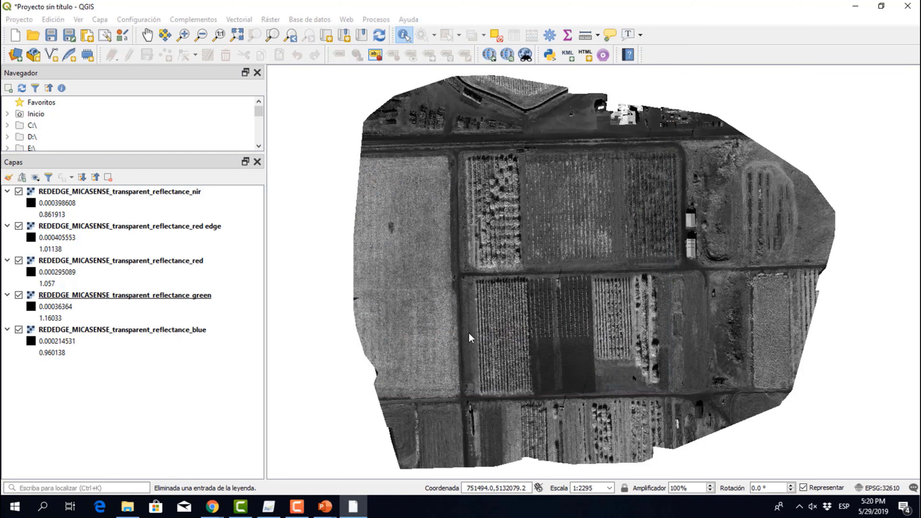
Step: Try the single-band pseudocolor renderer with Banda 1 (Gray) on the nir reflectance layer, then discard the change
click(158, 195)
double_click(158, 195)
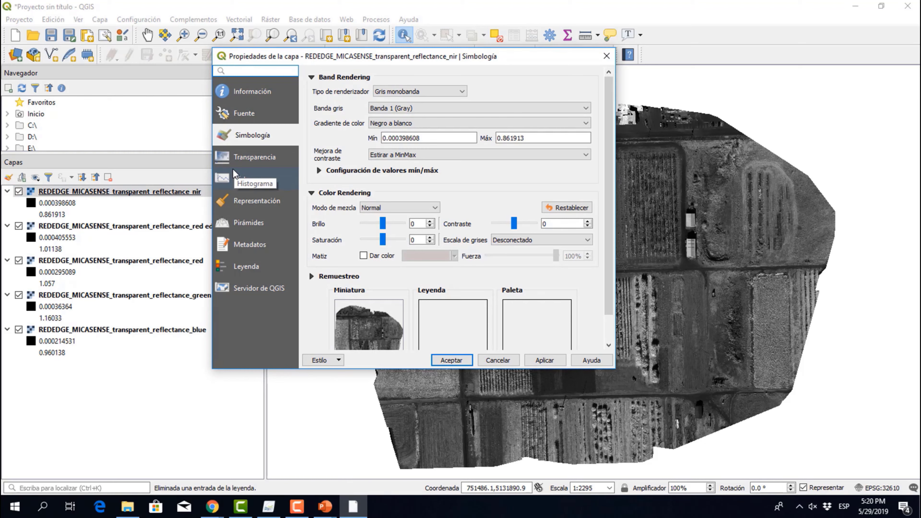
click(446, 92)
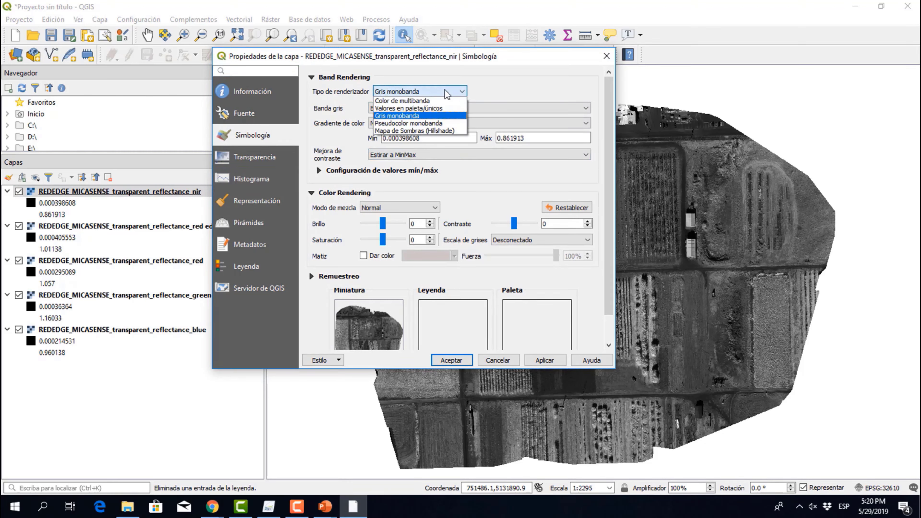
click(441, 123)
click(443, 109)
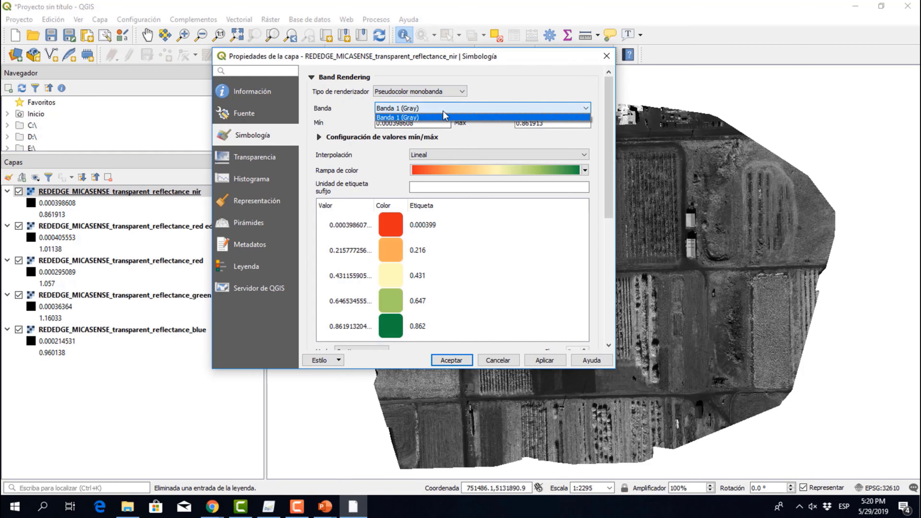
click(446, 111)
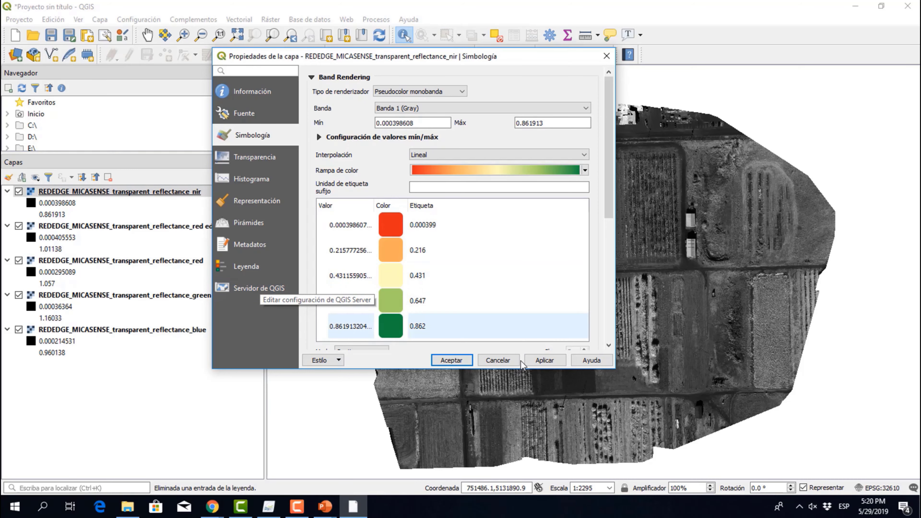
click(498, 360)
Step: Start building a virtual raster and choose the red, green and blue reflectance layers as its inputs
click(270, 19)
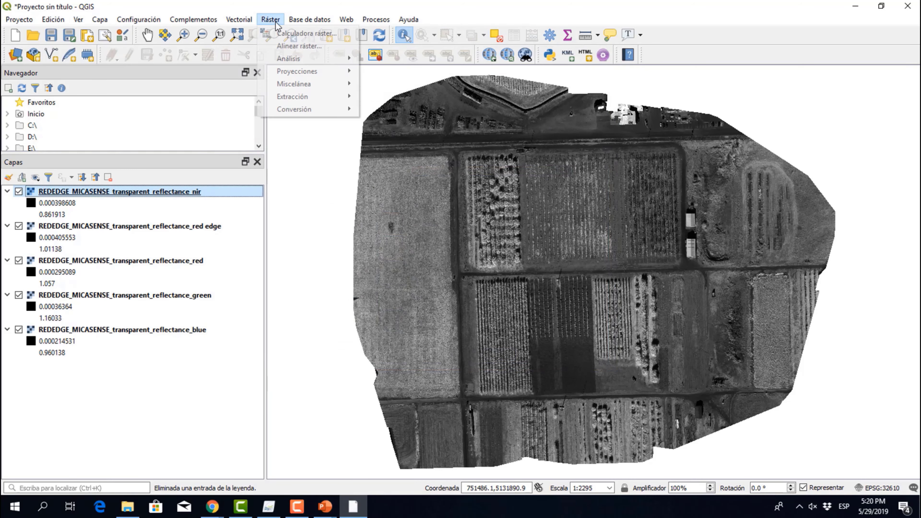
mouse_move(307, 87)
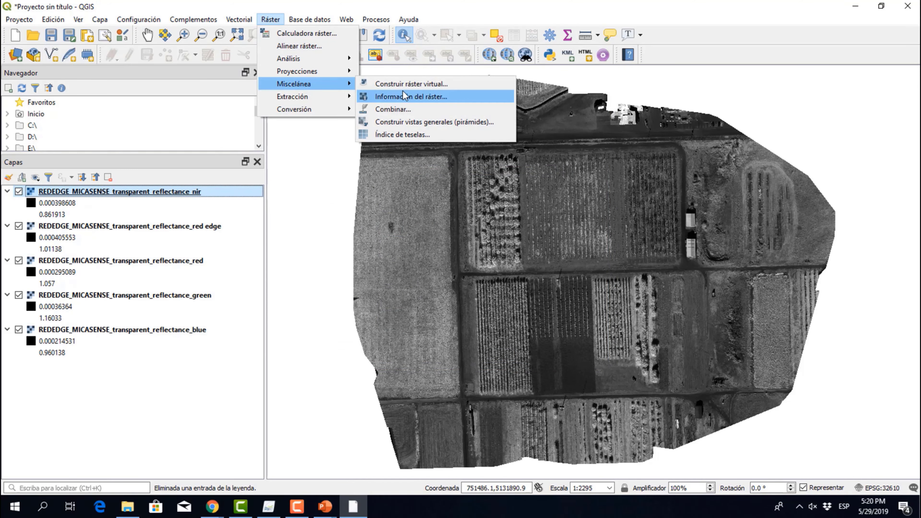
click(427, 83)
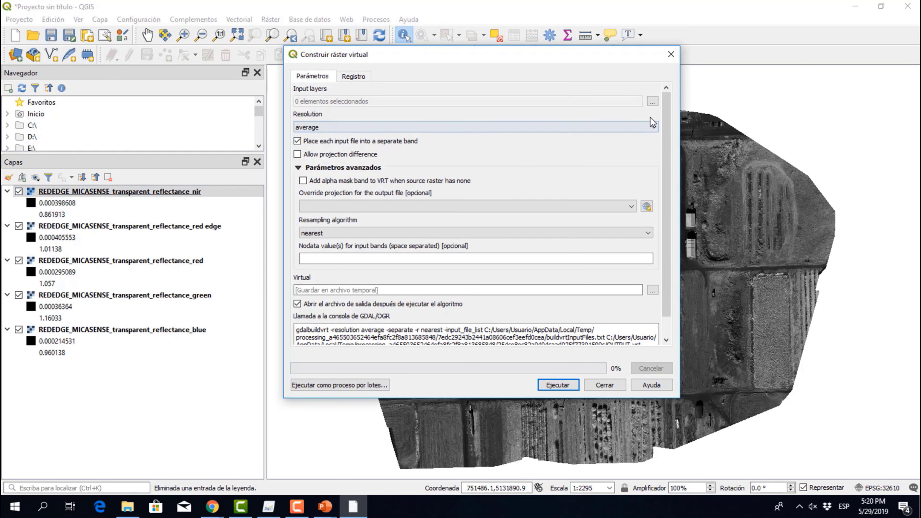
click(652, 102)
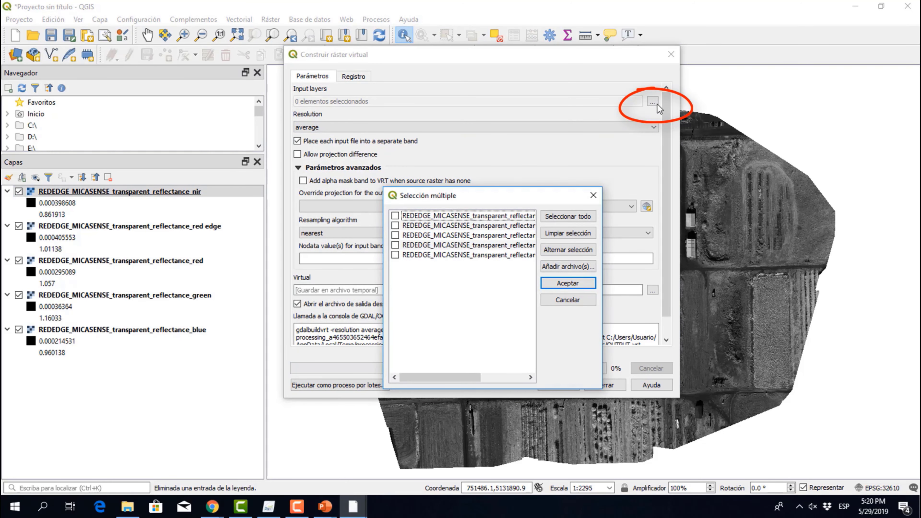
mouse_move(460, 377)
mouse_down()
mouse_move(532, 379)
mouse_move(450, 380)
mouse_up()
click(394, 245)
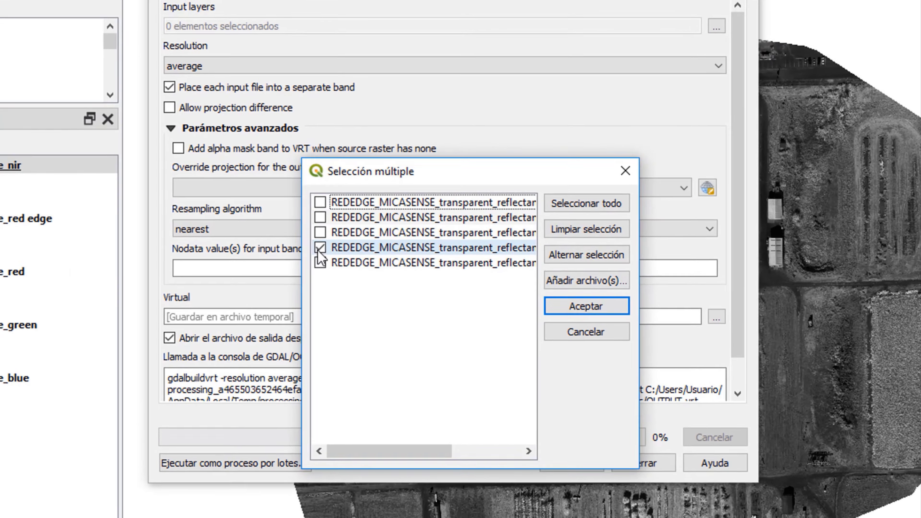
drag(409, 451, 365, 451)
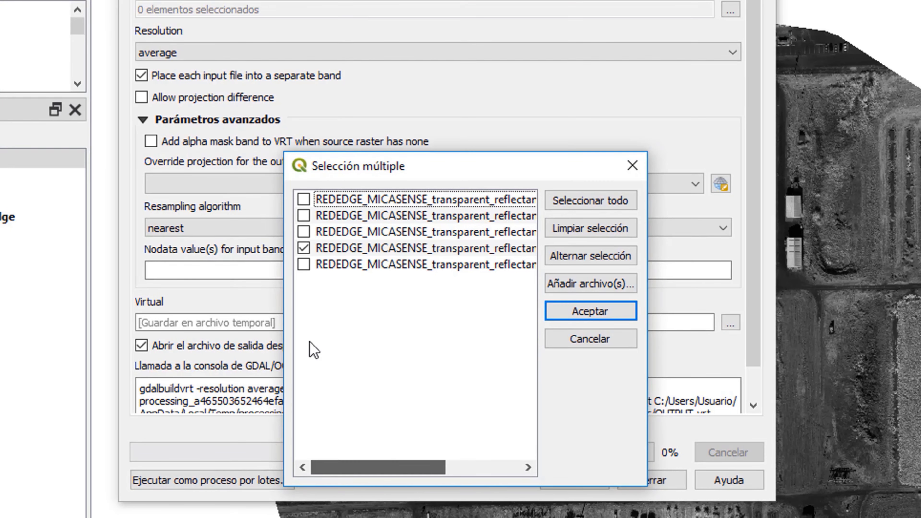
click(304, 215)
click(304, 199)
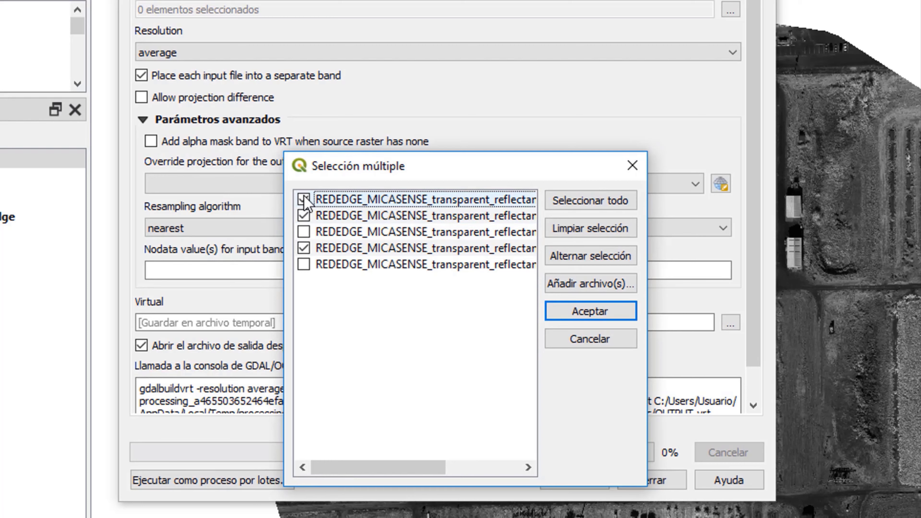
Step: Reorder the input layers so that red comes first, green second and blue third
drag(391, 471, 454, 471)
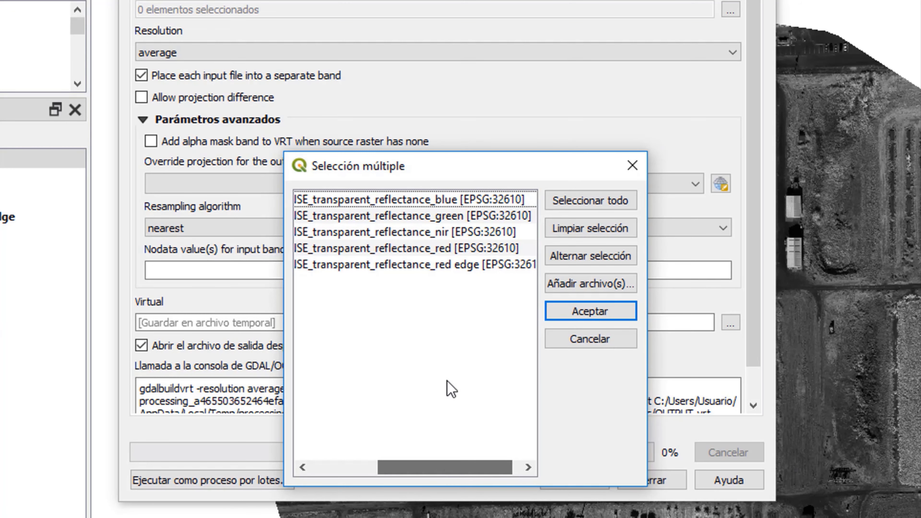
drag(431, 254, 430, 200)
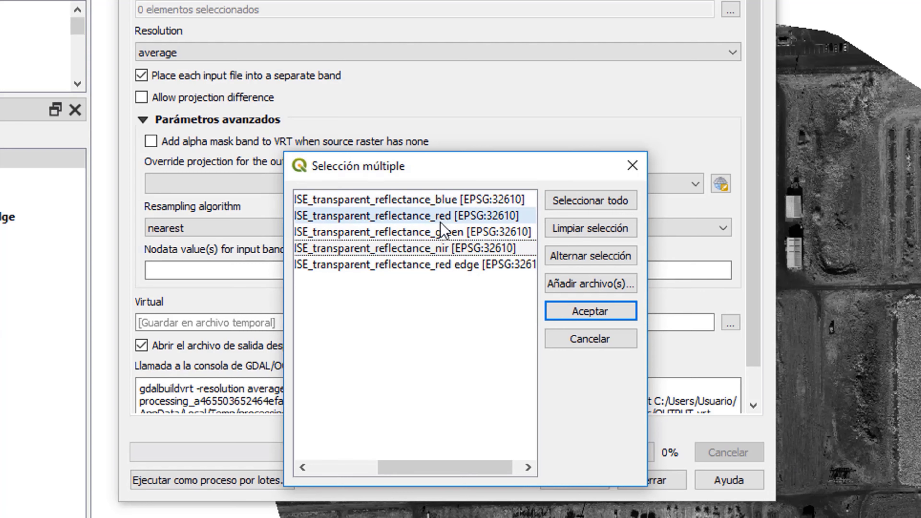
drag(443, 204, 443, 251)
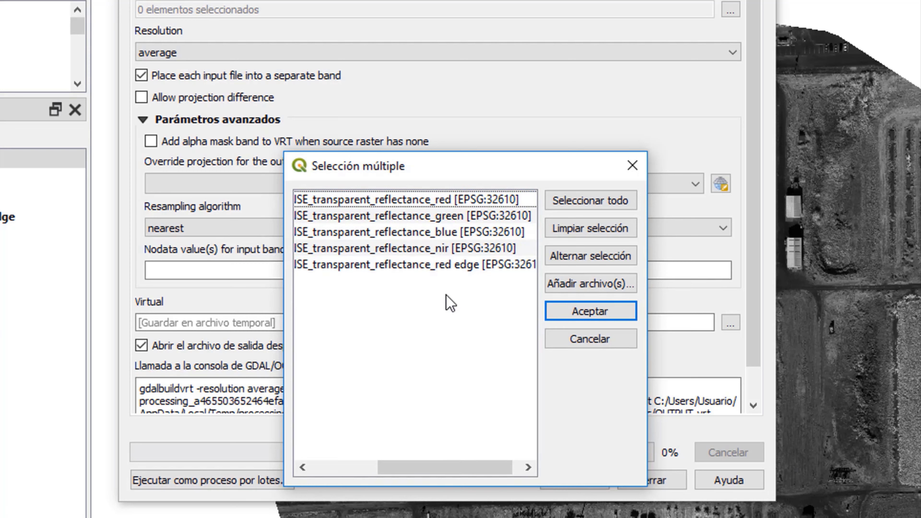
Step: Review the order of the red, green and blue reflectance layers in the multiple selection list
click(458, 200)
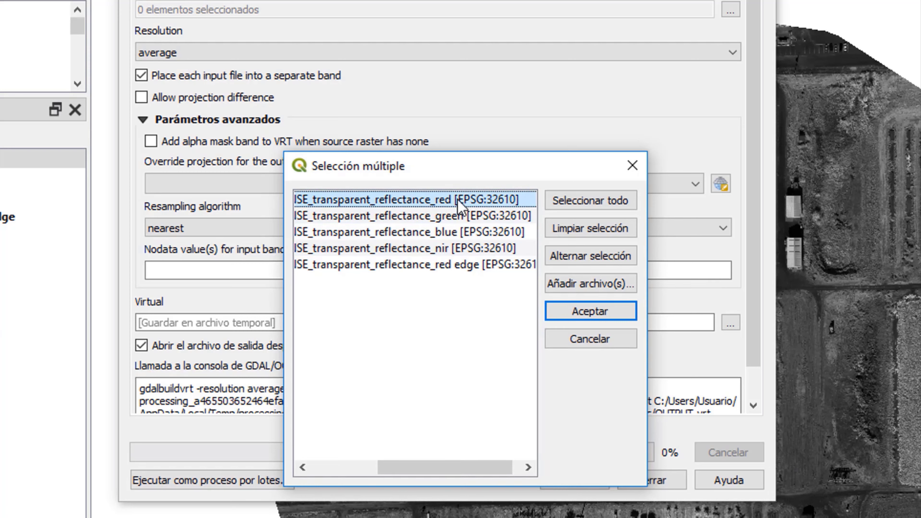
click(457, 217)
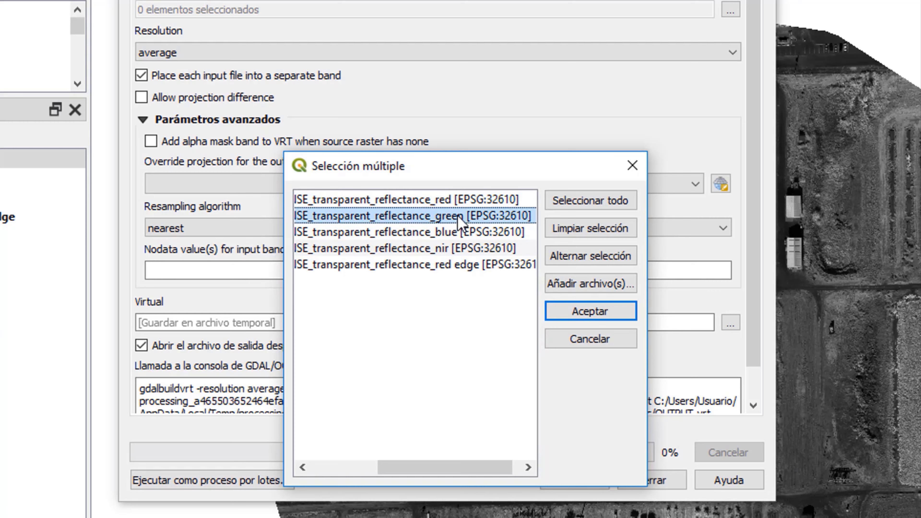
click(454, 232)
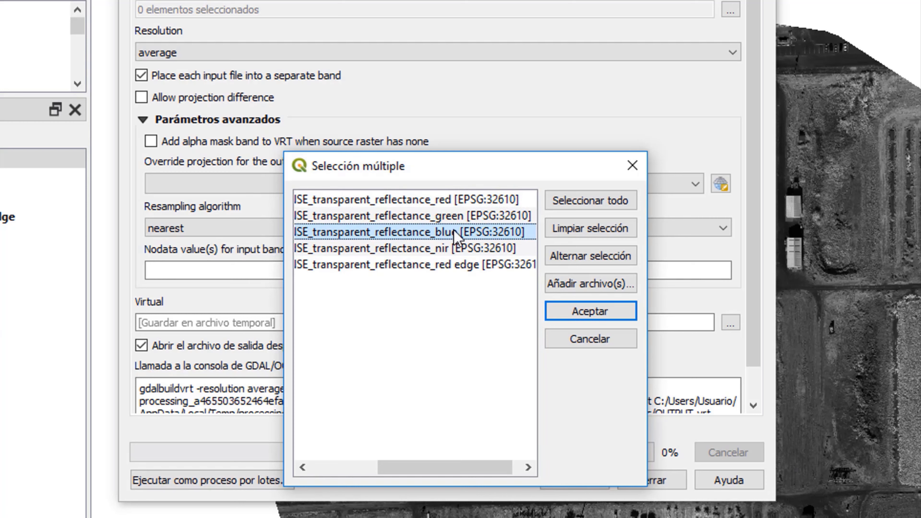
click(458, 200)
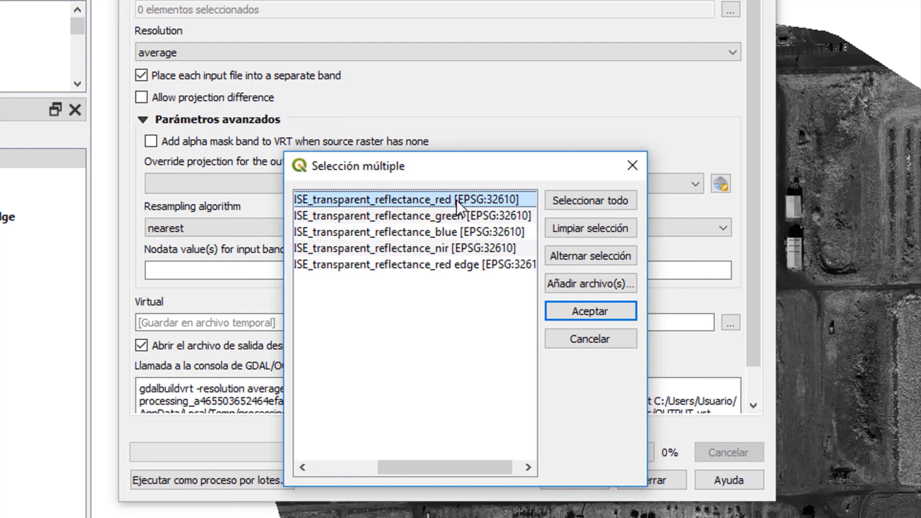
click(456, 216)
click(454, 229)
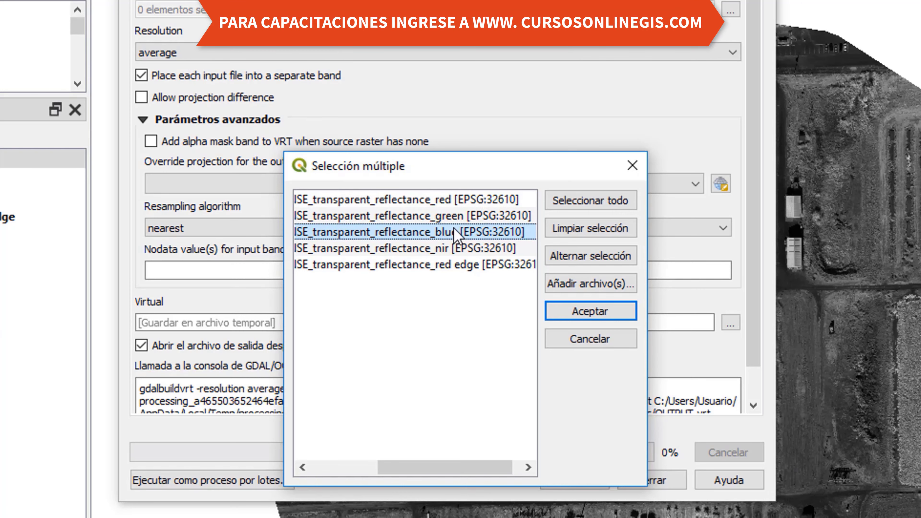
click(456, 199)
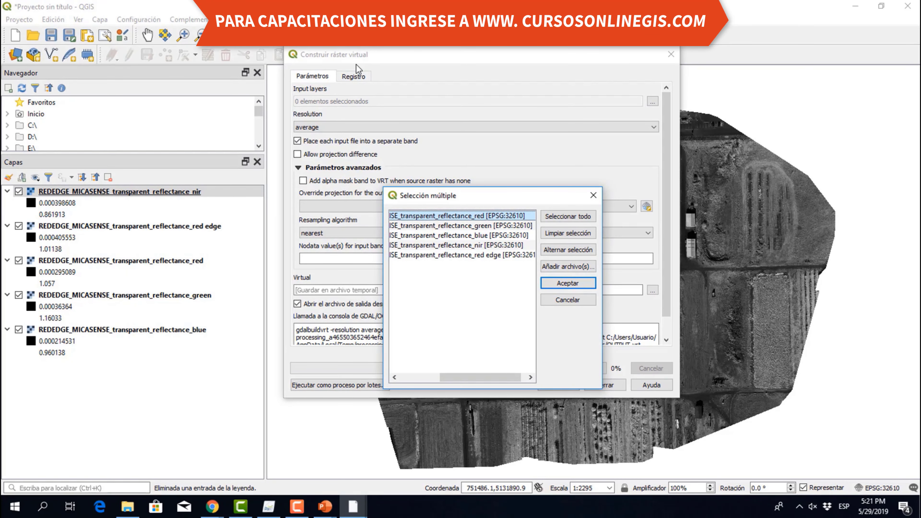
click(446, 227)
click(447, 236)
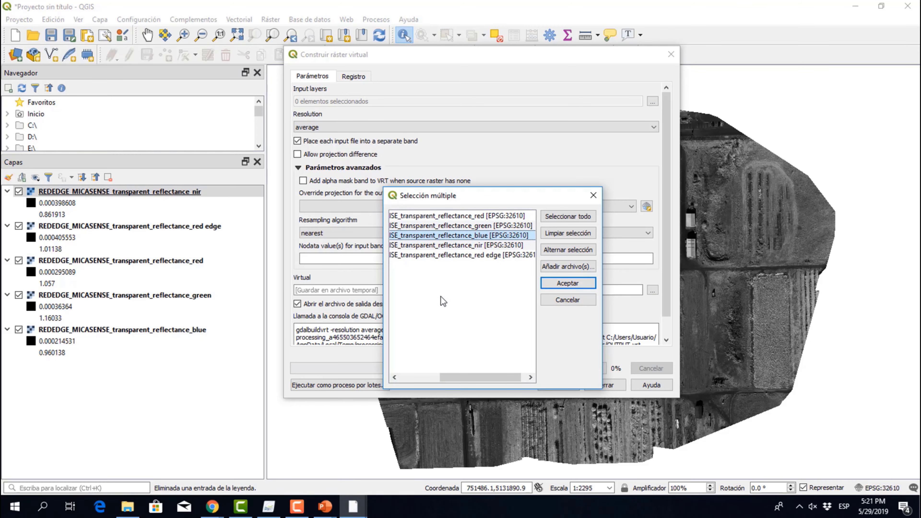
click(469, 217)
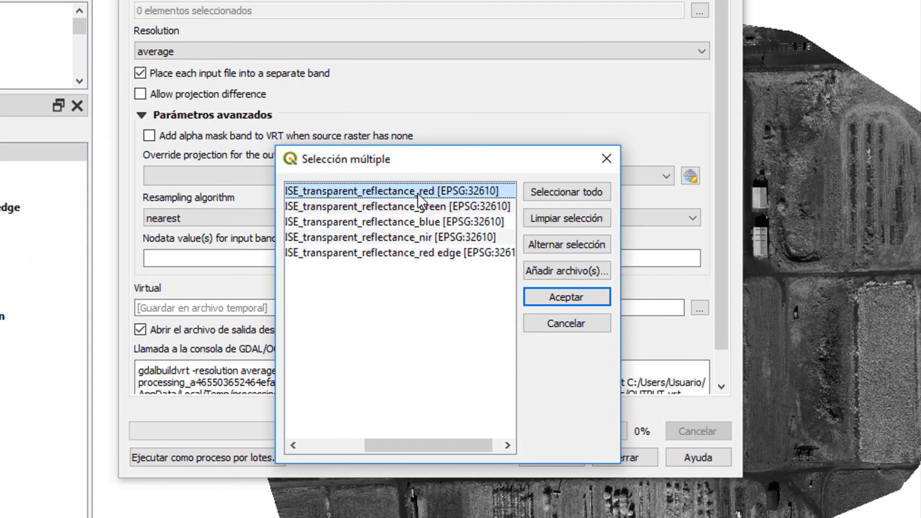
click(421, 213)
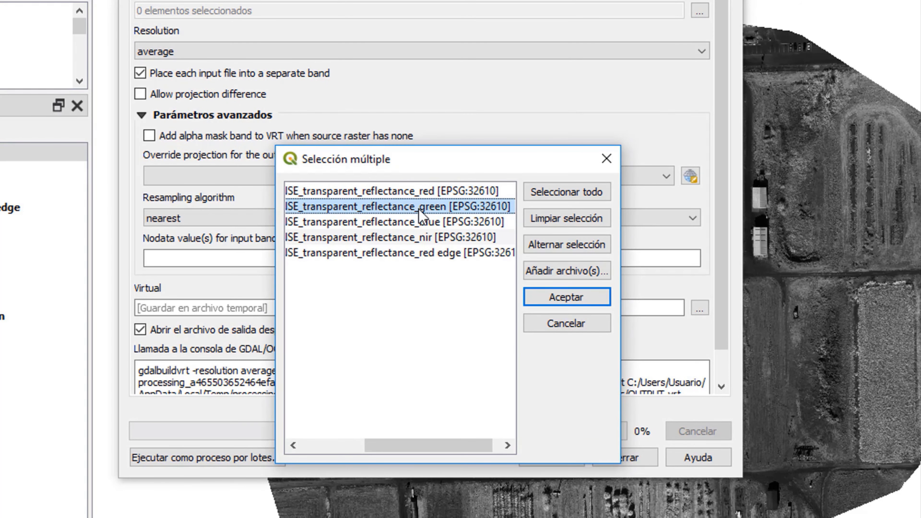
click(422, 222)
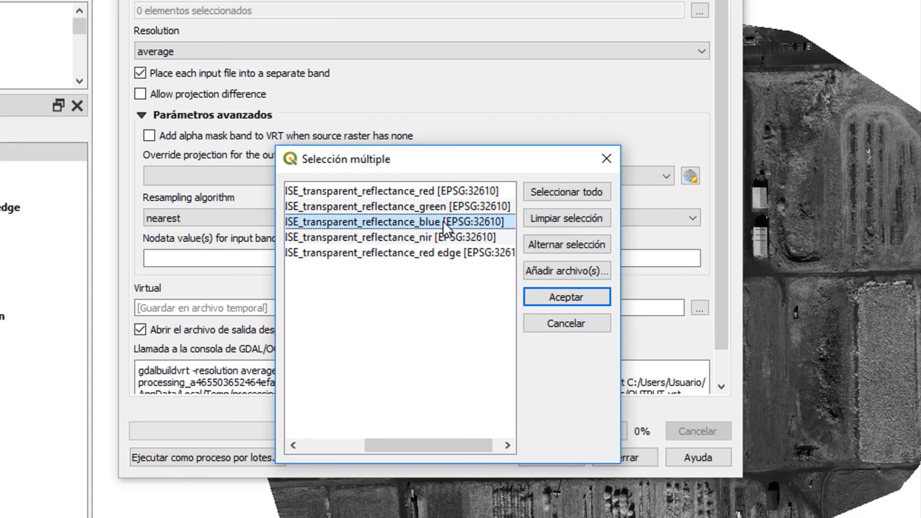
click(433, 192)
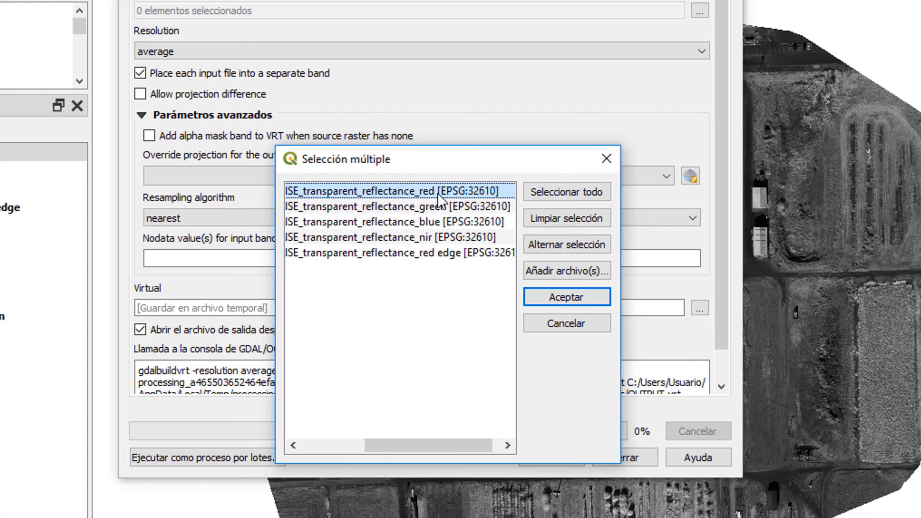
click(440, 206)
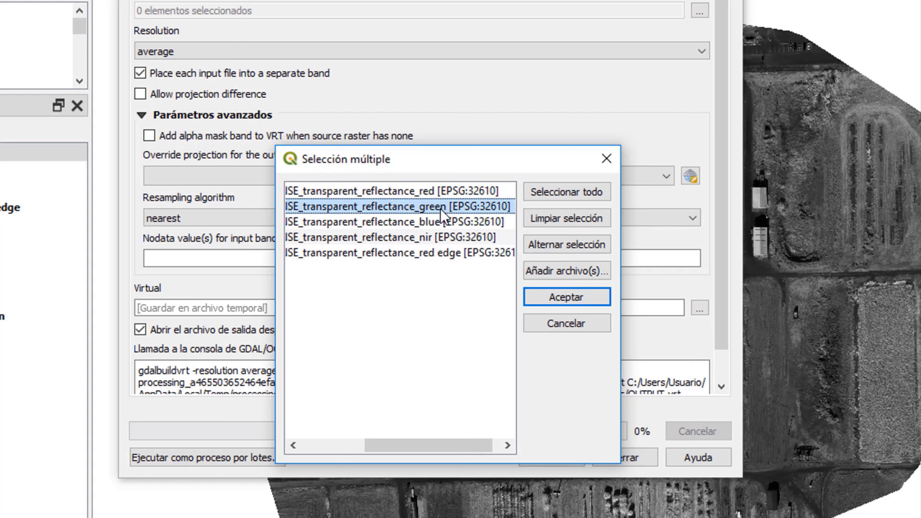
click(438, 222)
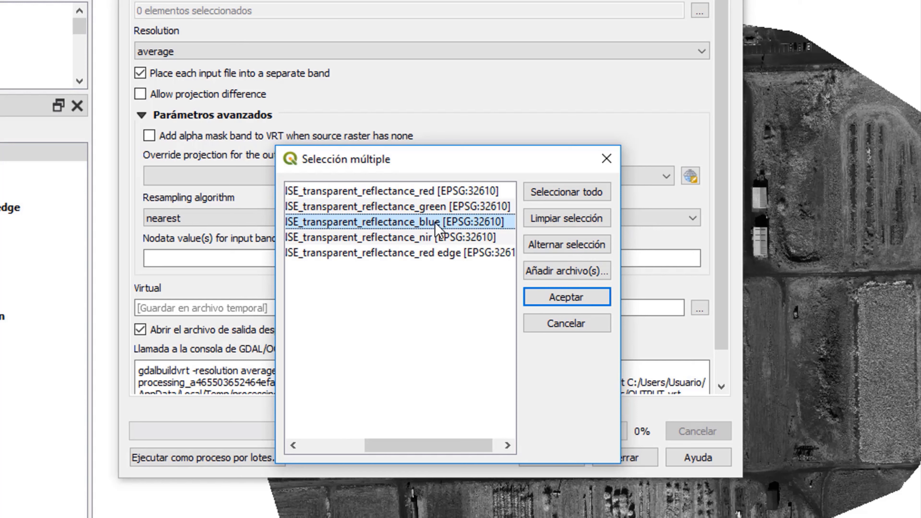
click(436, 192)
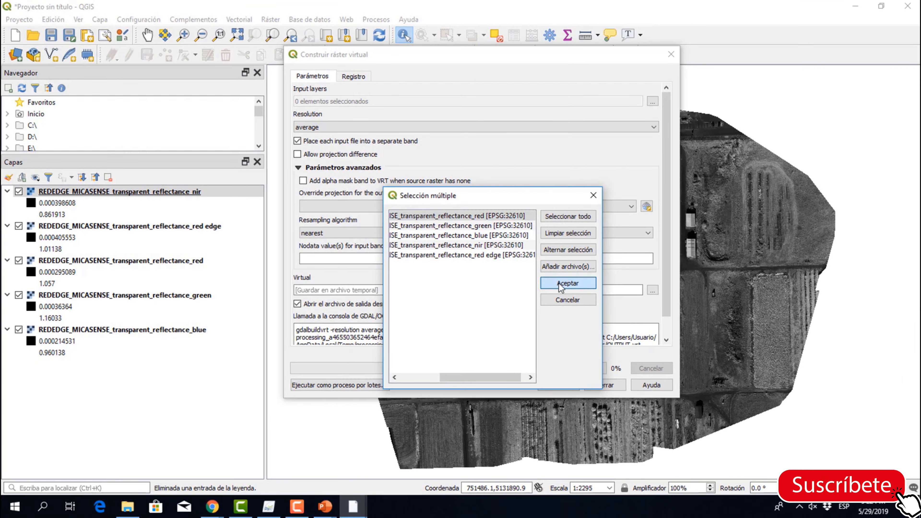
Step: Accept the input layer selection and collapse the advanced parameters of the virtual raster
click(561, 287)
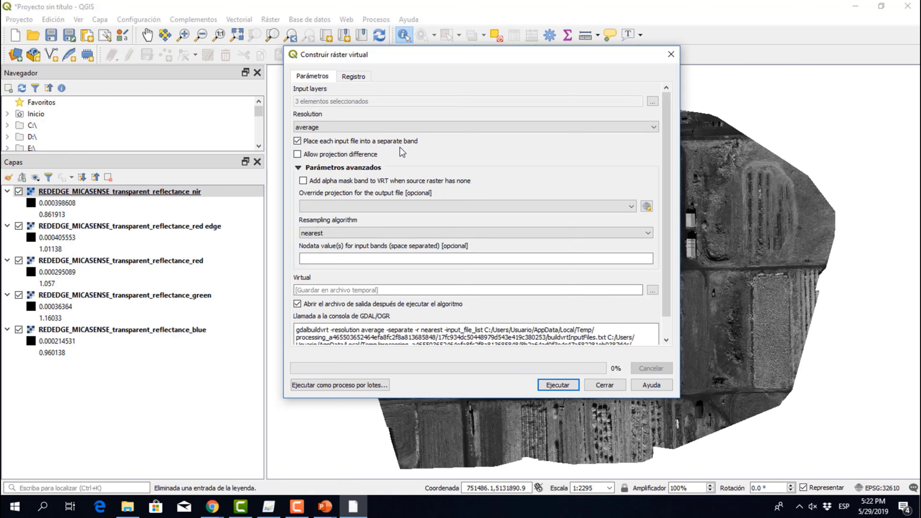
click(298, 167)
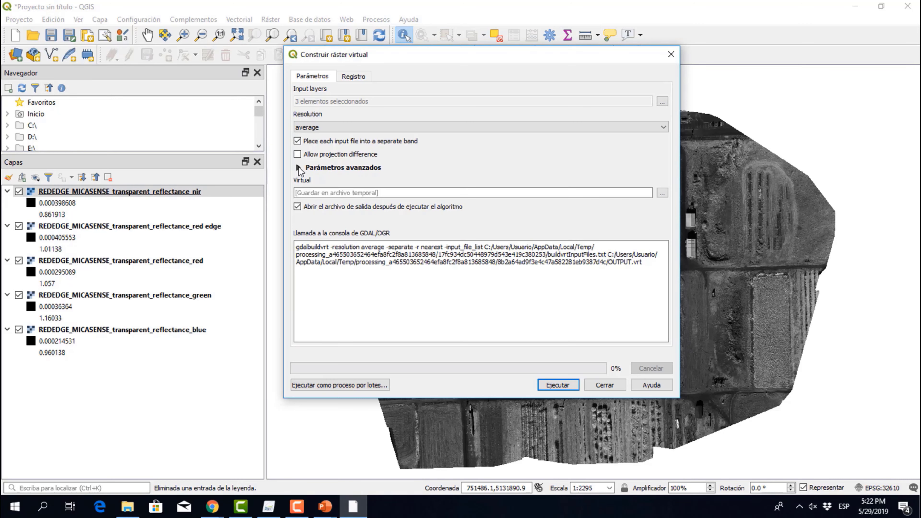
click(298, 167)
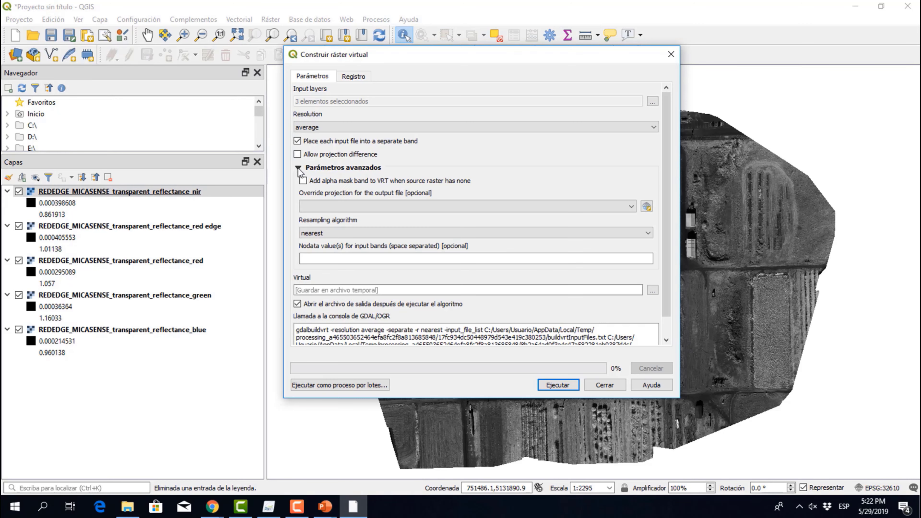
click(298, 167)
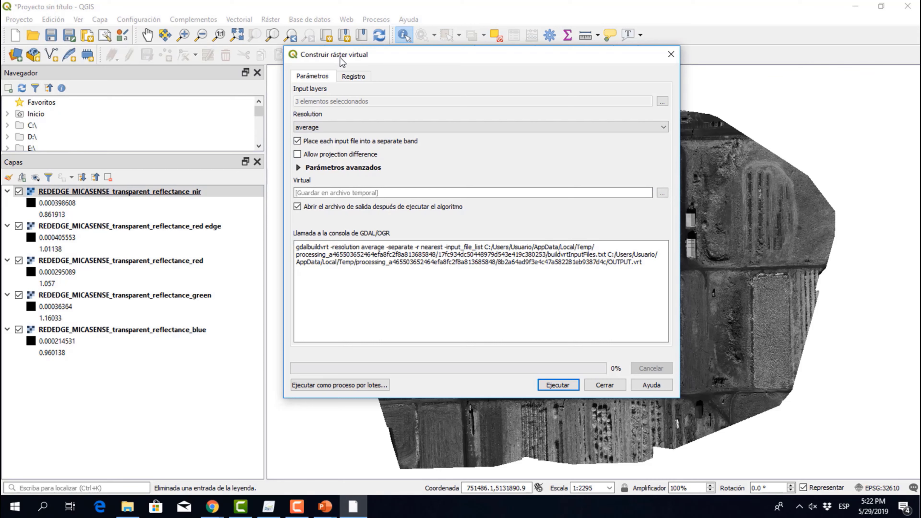
Step: Set the virtual raster's output file to COLOR_NATURAL_321.vrt in the DATOS folder and run the algorithm
click(662, 192)
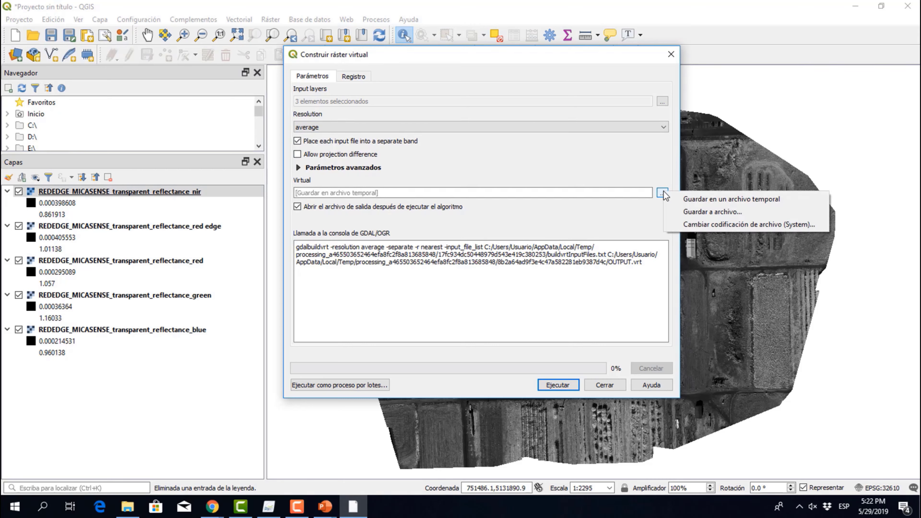
click(747, 212)
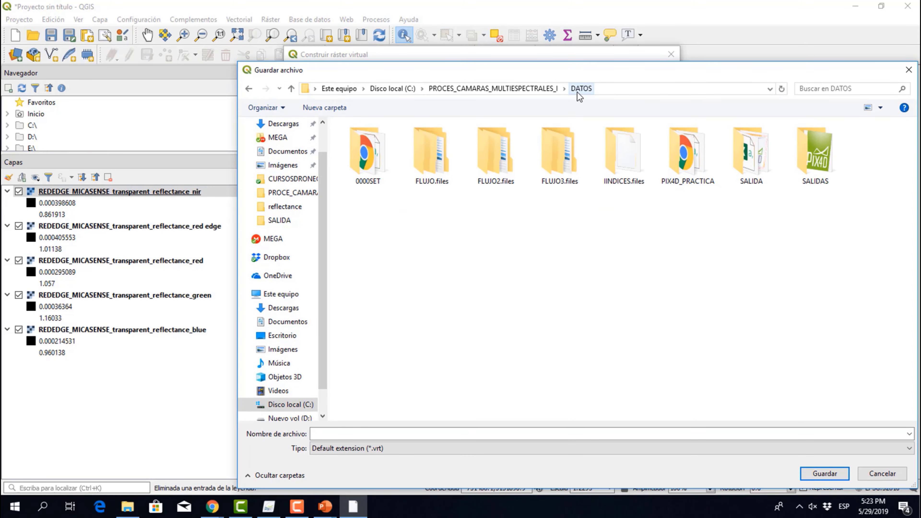
click(346, 434)
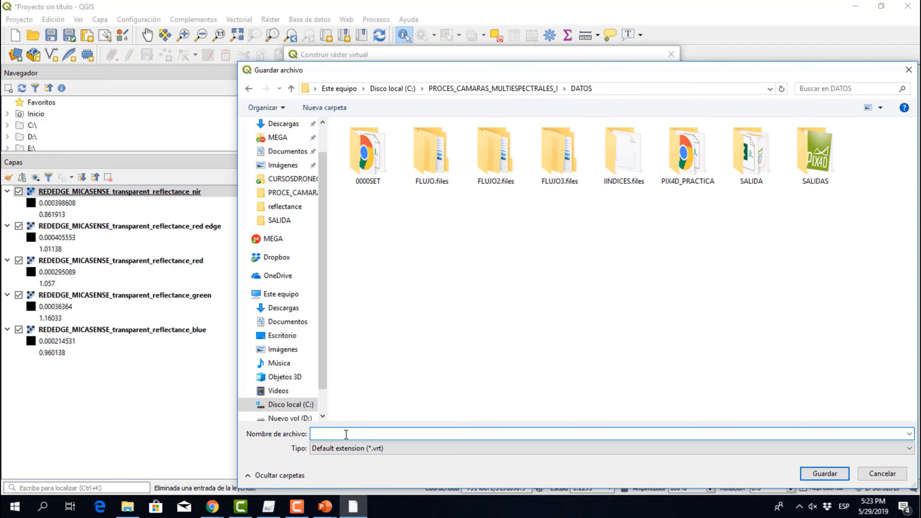
text(color)
text(COL)
text(OR_NATURAL_321)
click(820, 477)
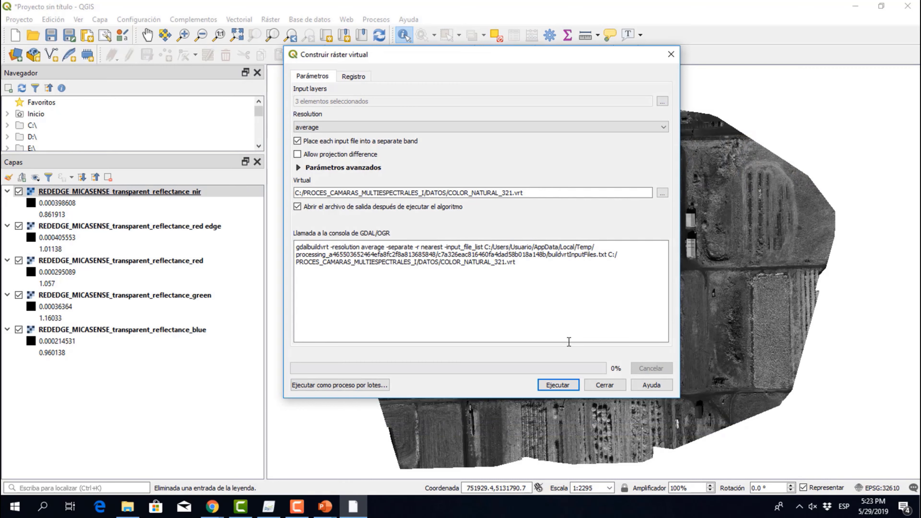
click(552, 387)
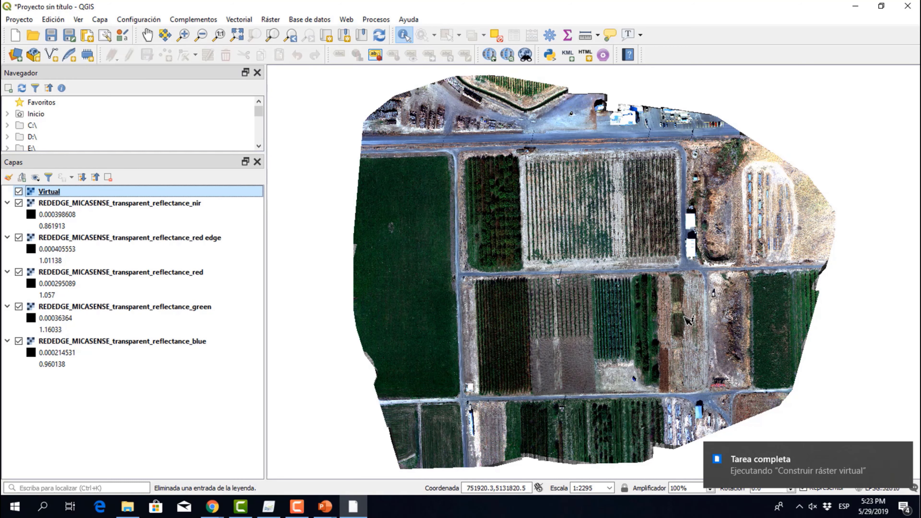
Step: Move the nir reflectance layer to the end of the layer list, below the blue reflectance layer
click(148, 35)
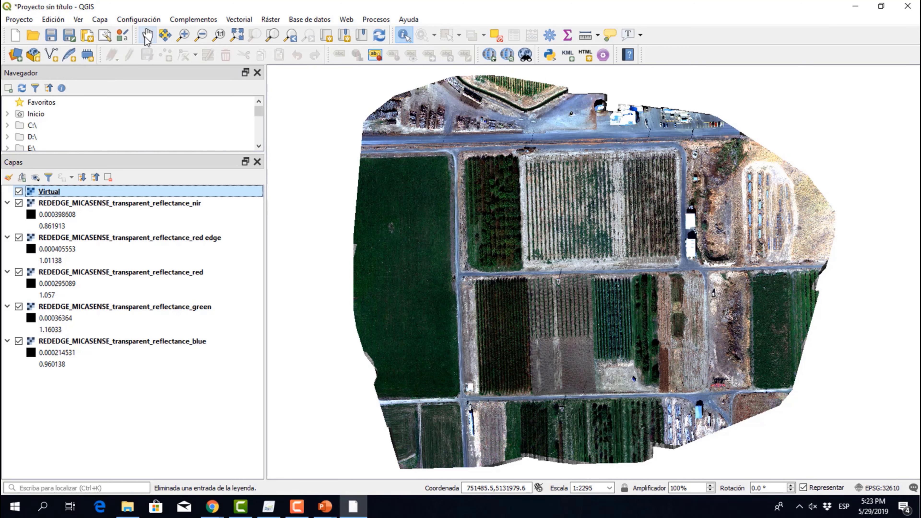
drag(462, 250, 424, 236)
drag(50, 192, 66, 424)
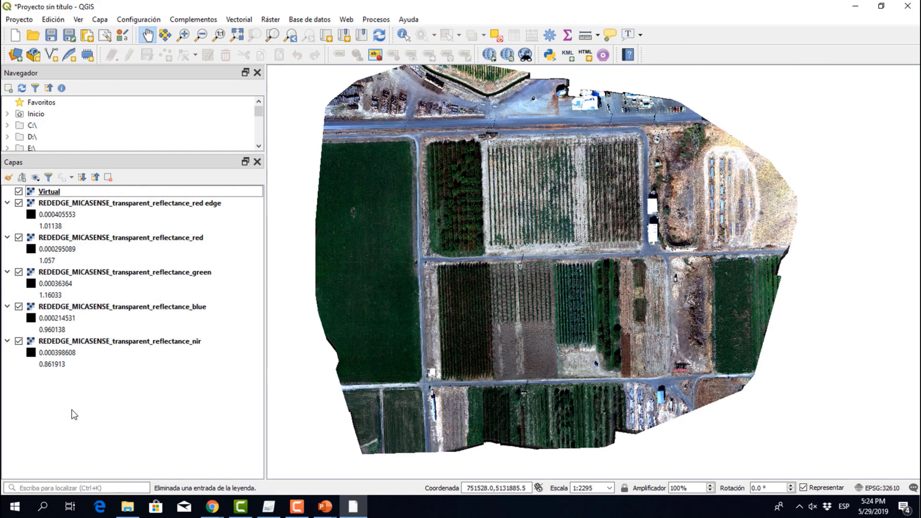
scroll(427, 321, up, 1)
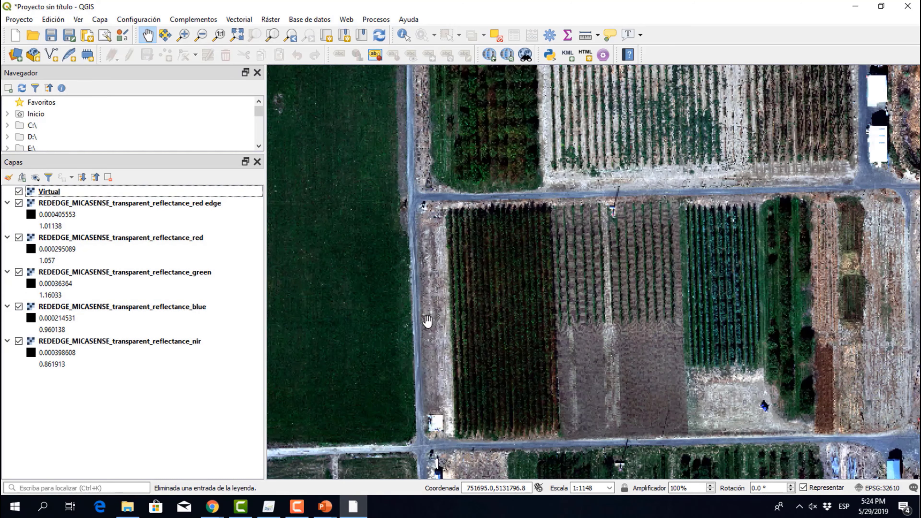
scroll(427, 320, down, 1)
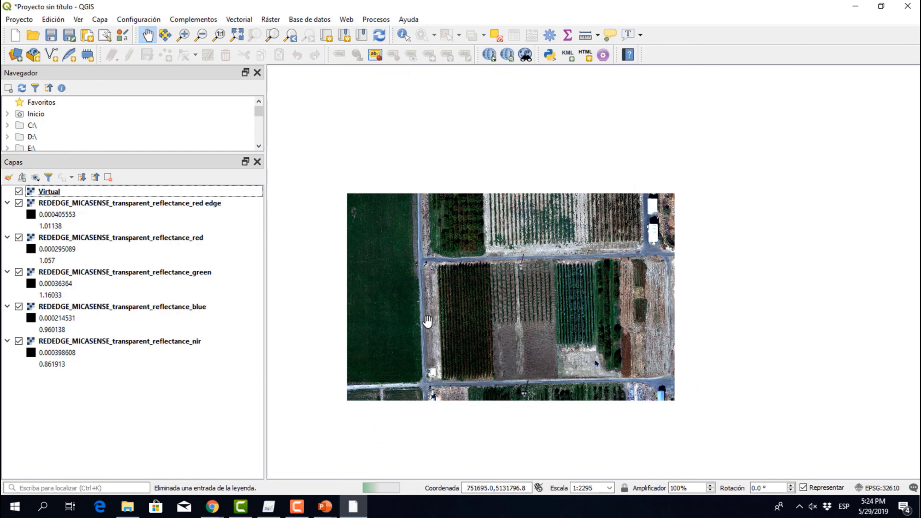
Step: Hide all layers of the project
click(35, 178)
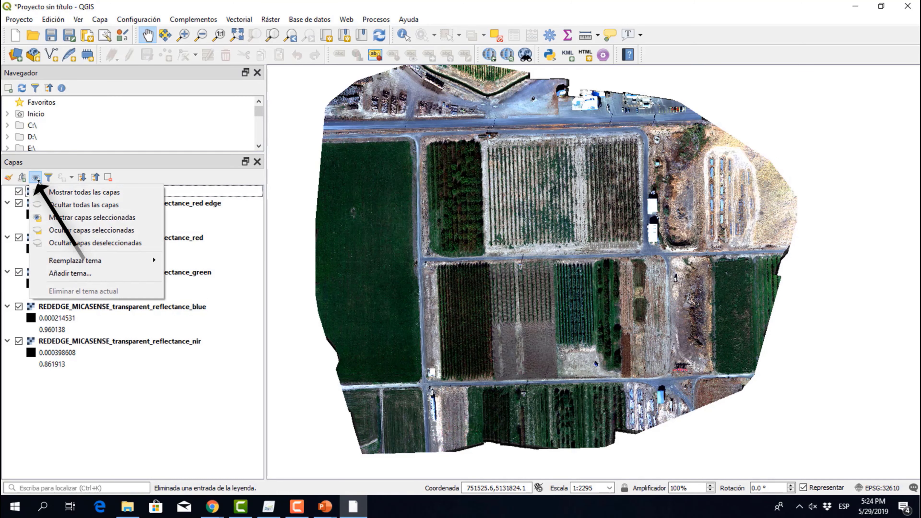
click(88, 207)
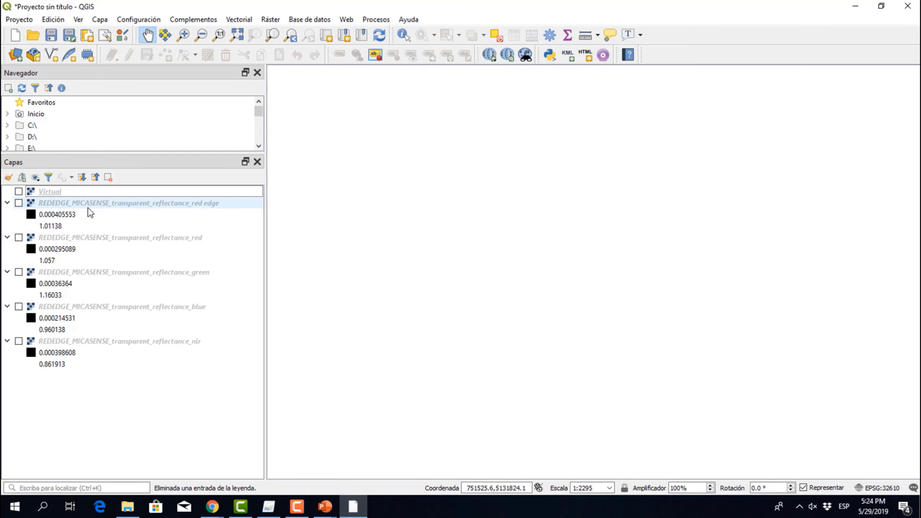
Step: Preview the nir, blue and green reflectance layers by showing them one after another, and hide them again
click(19, 341)
click(18, 307)
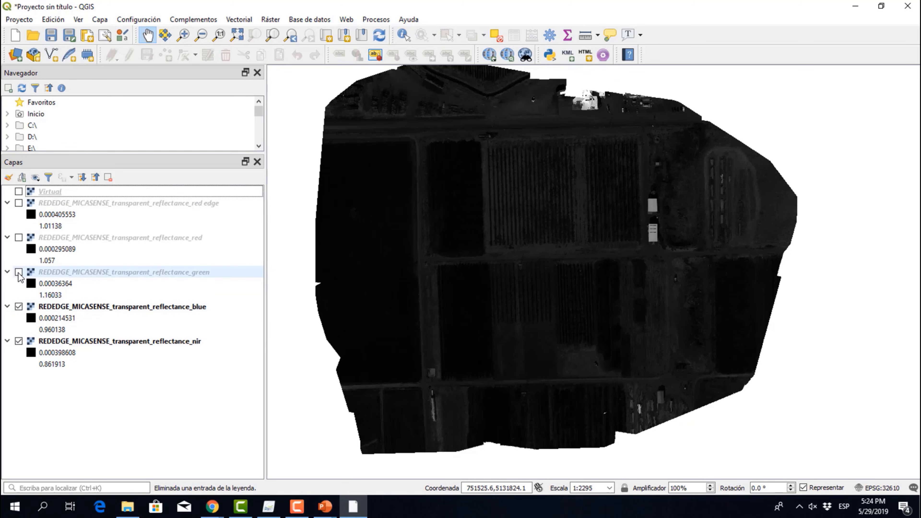
click(19, 272)
click(18, 237)
click(18, 238)
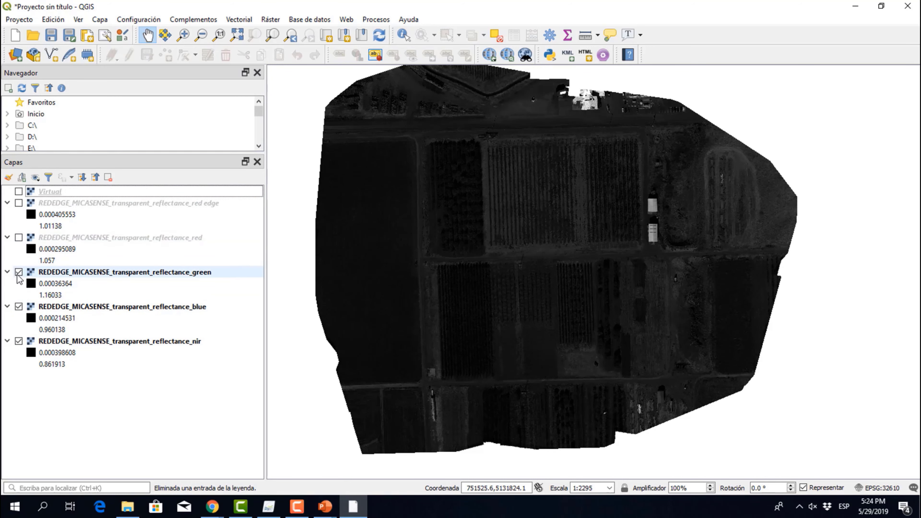
click(18, 271)
click(19, 307)
click(18, 341)
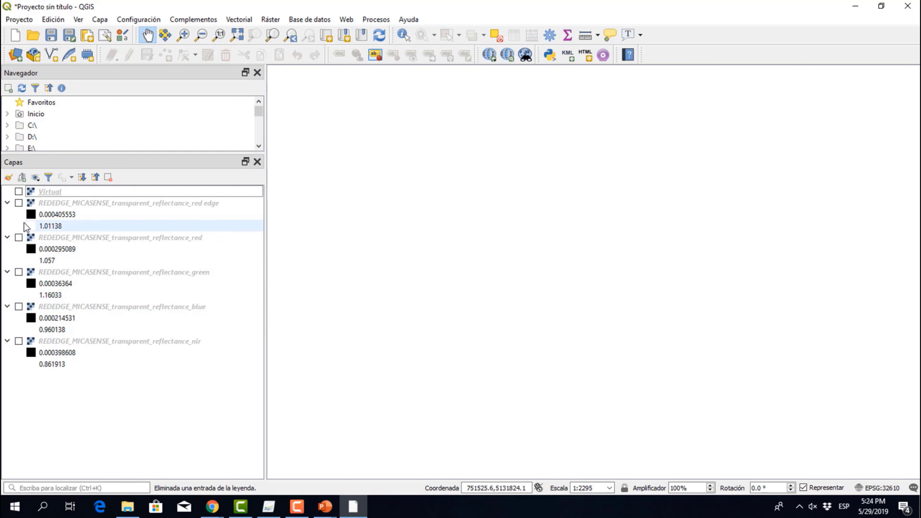
Step: Show only the Virtual layer on the map and close the virtual raster dialog
click(19, 191)
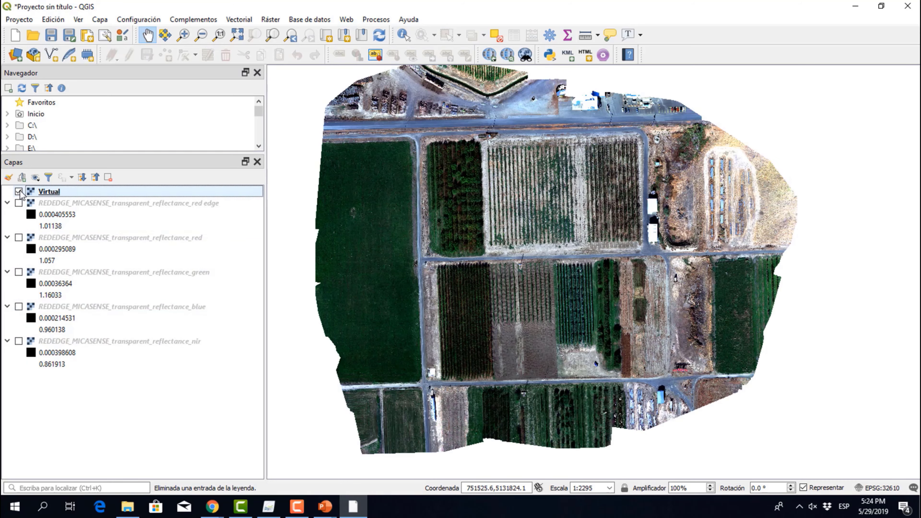
drag(463, 200, 444, 220)
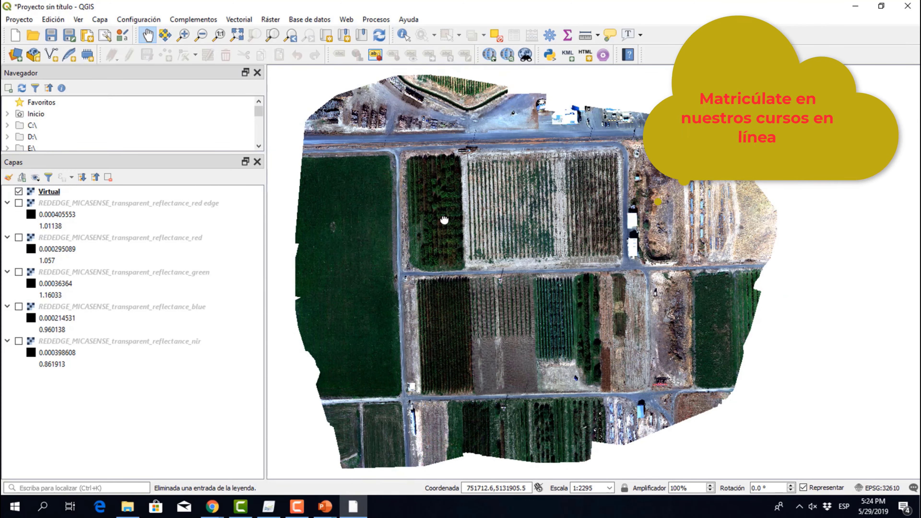
key(alt+Tab)
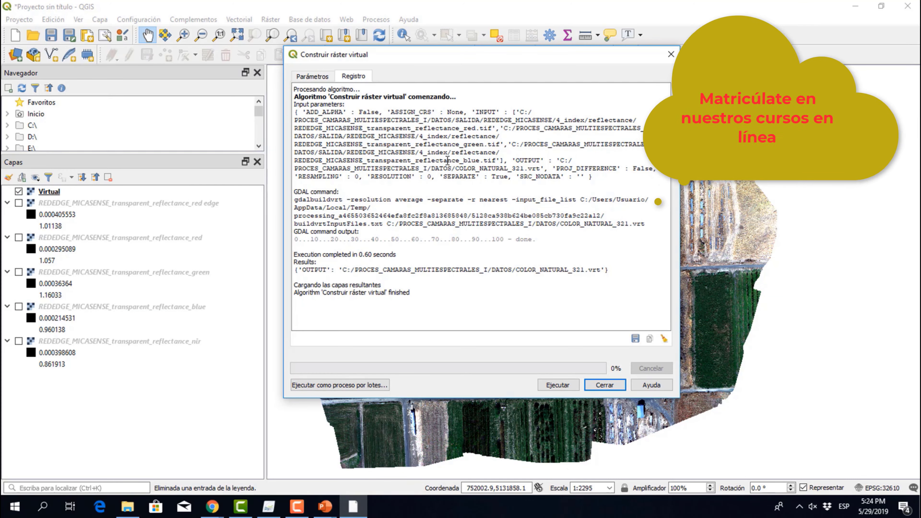
mouse_move(354, 61)
mouse_down()
mouse_move(366, 331)
mouse_move(361, 55)
mouse_up()
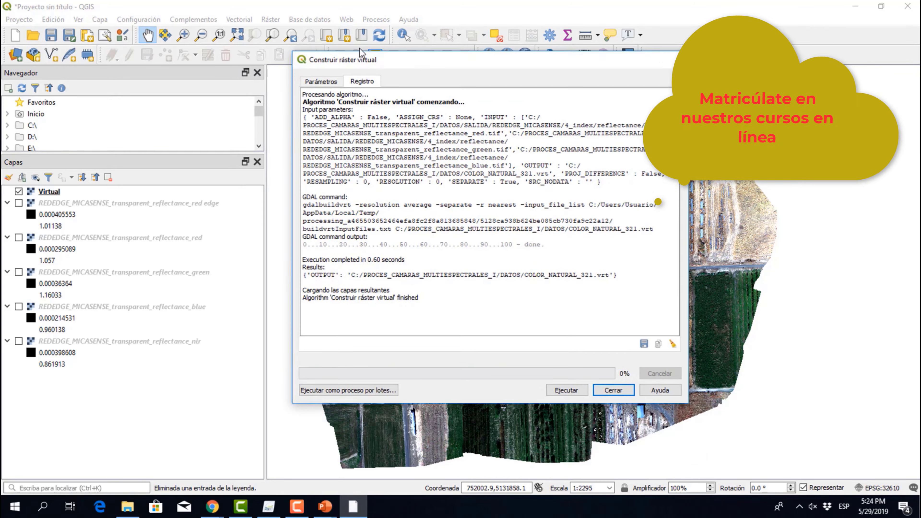
click(612, 379)
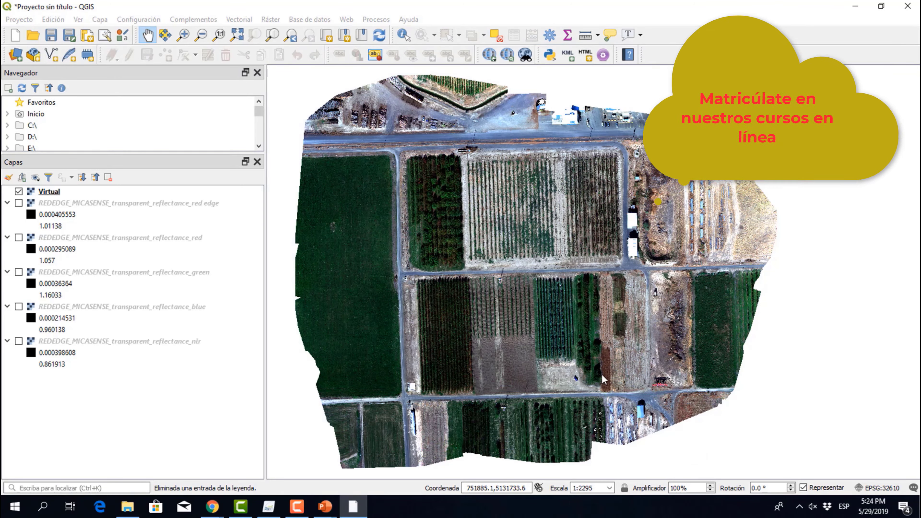
Step: Examine the crop plots and tree rows of the natural-colour Virtual layer at close range
key(ctrl+shift+i)
scroll(393, 318, up, 1)
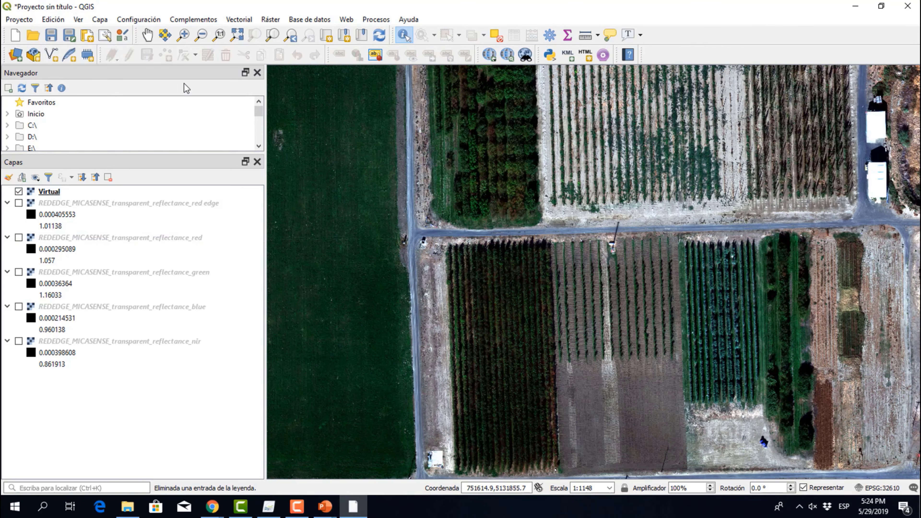
click(148, 34)
drag(600, 218, 569, 351)
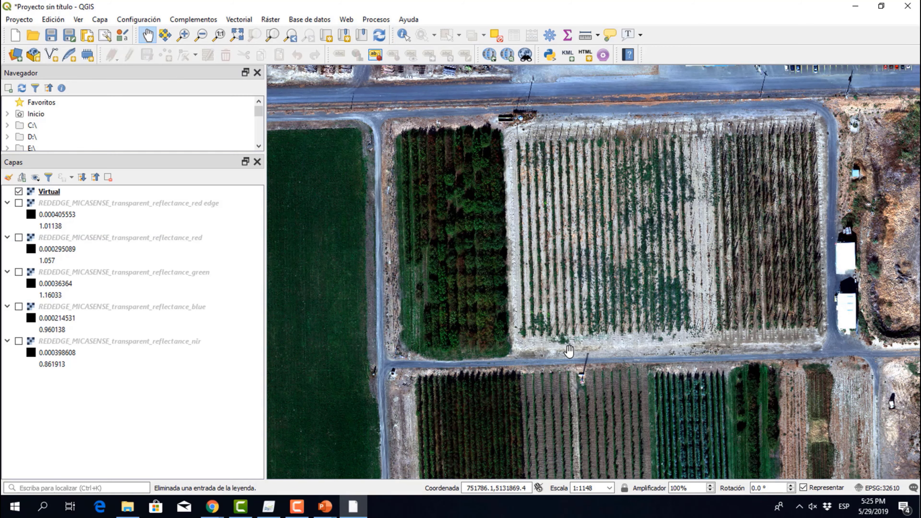
scroll(470, 259, down, 2)
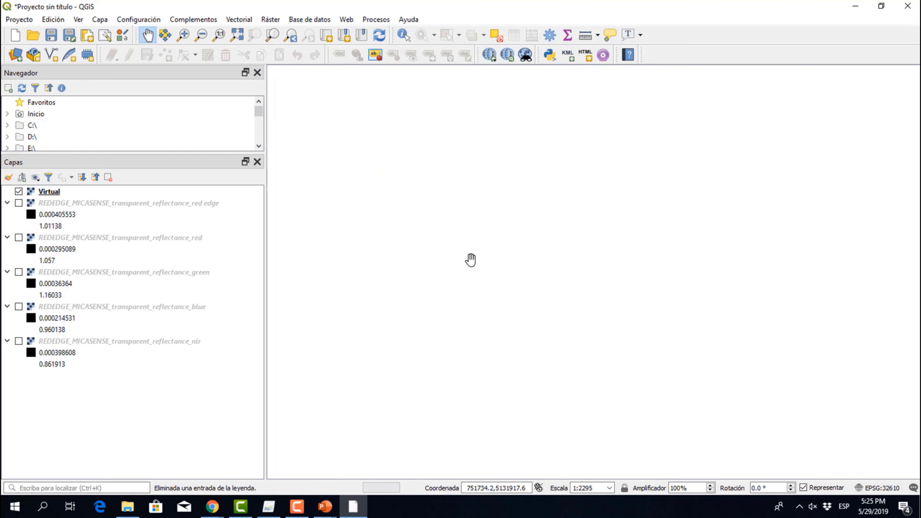
scroll(470, 259, up, 3)
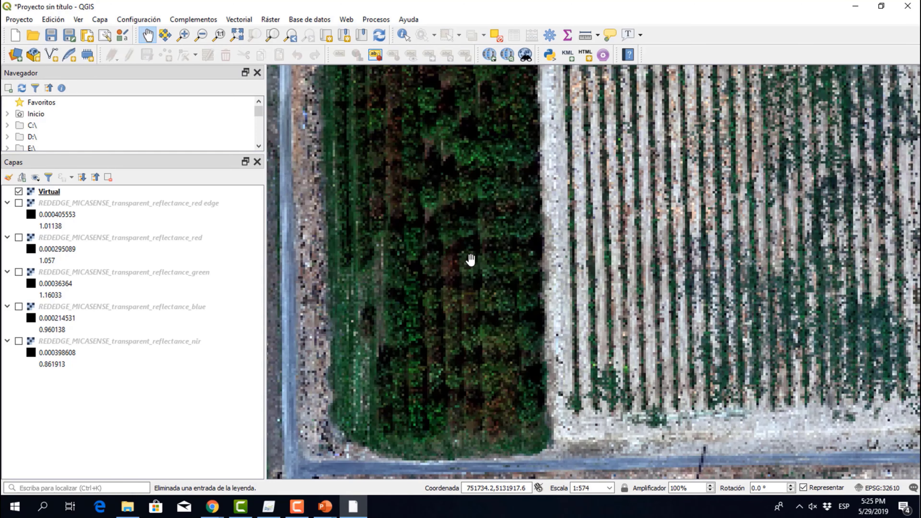
scroll(470, 259, down, 1)
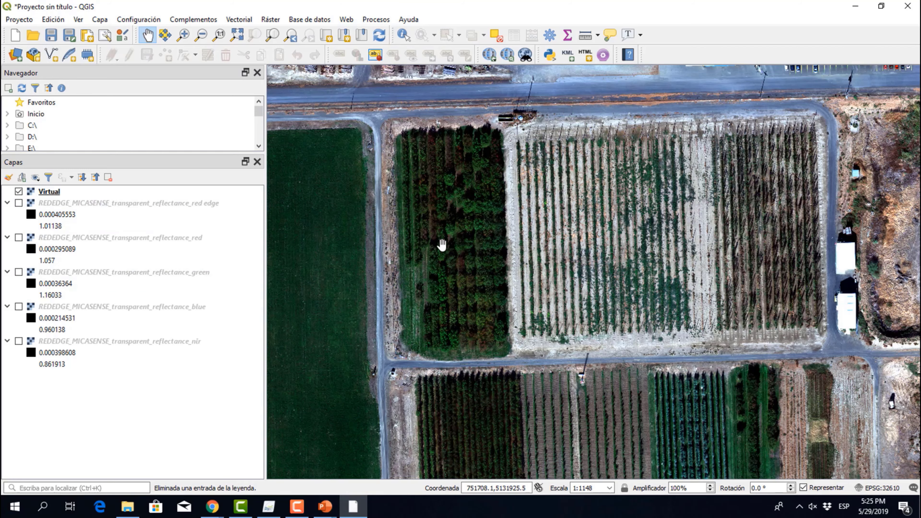
drag(441, 245, 419, 257)
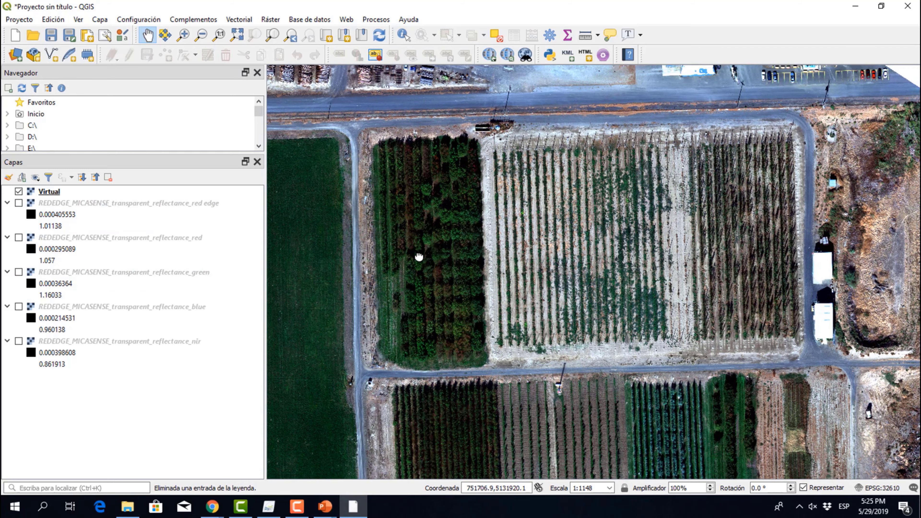
Step: Select the Virtual layer, activate the Identify Features tool and inspect the dark tree plot up close
click(55, 195)
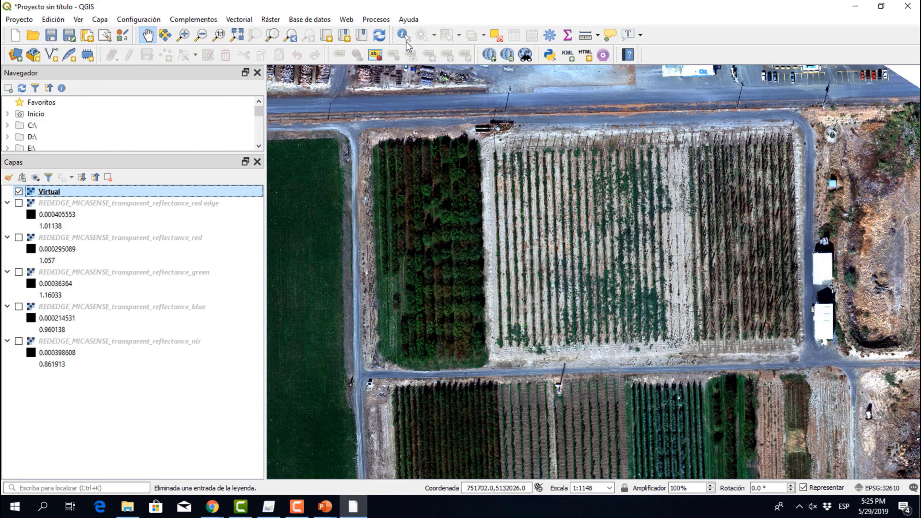
click(403, 35)
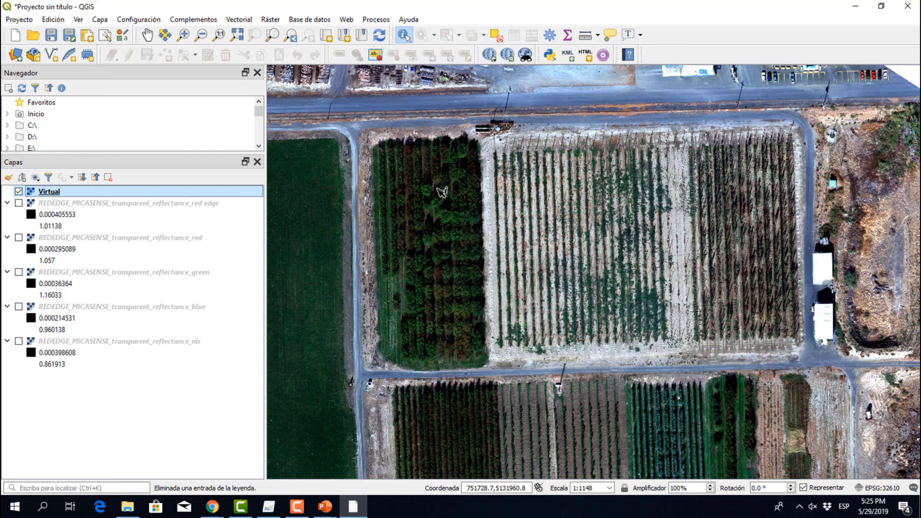
scroll(469, 241, down, 3)
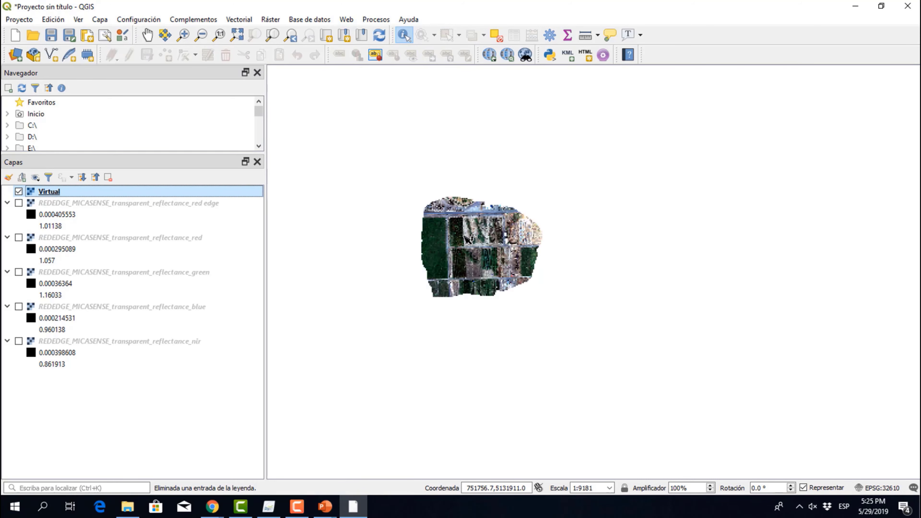
scroll(469, 239, up, 4)
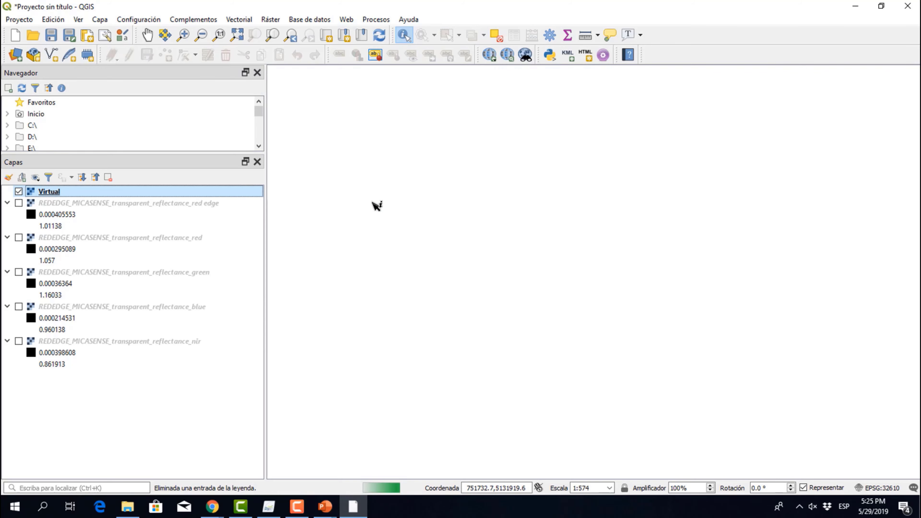
scroll(377, 205, up, 1)
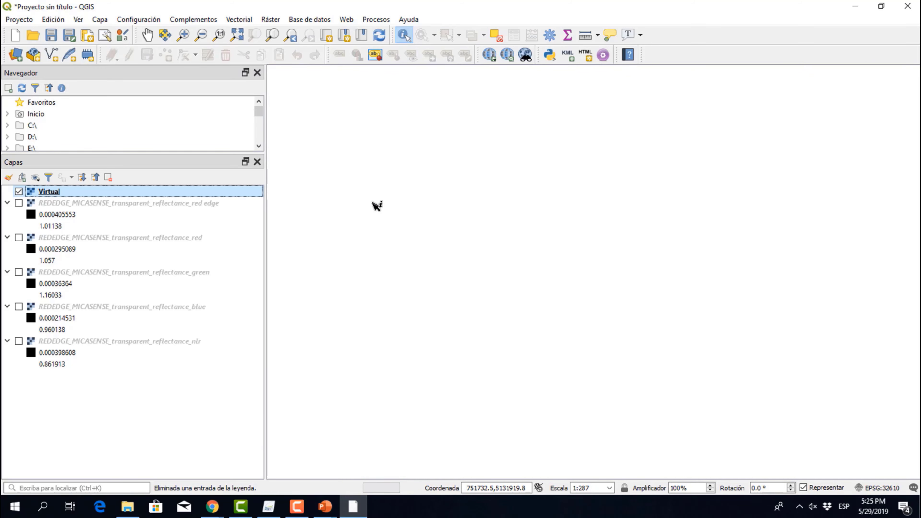